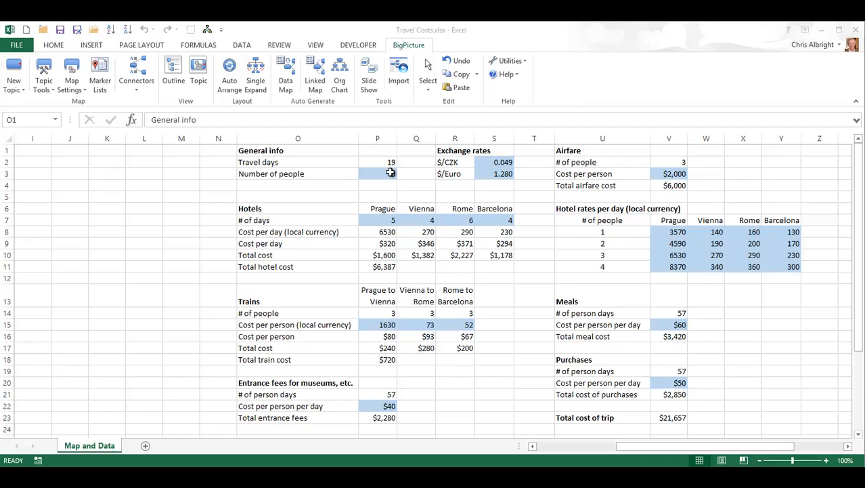
# Step: Try headcounts of 4 and 2 in the Number of people cell, then restore it to 3
pyautogui.click(390, 174)
pyautogui.click(390, 174)
pyautogui.write('4')
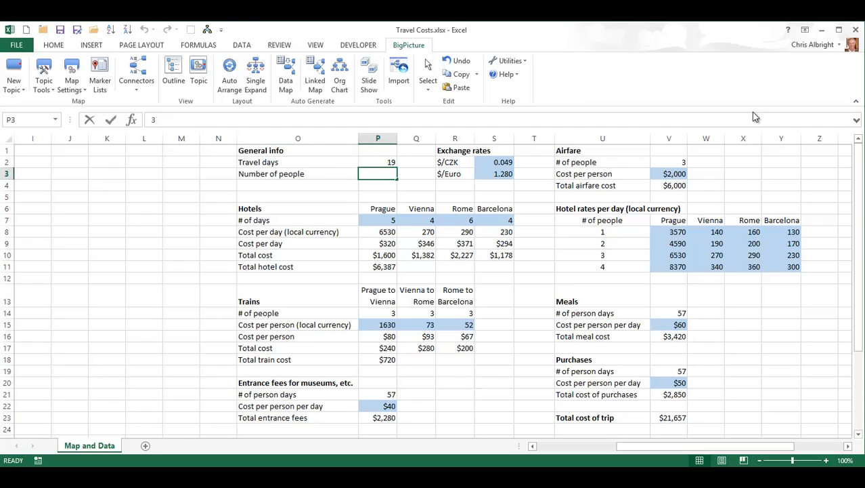
pyautogui.press('Return')
pyautogui.press('Up')
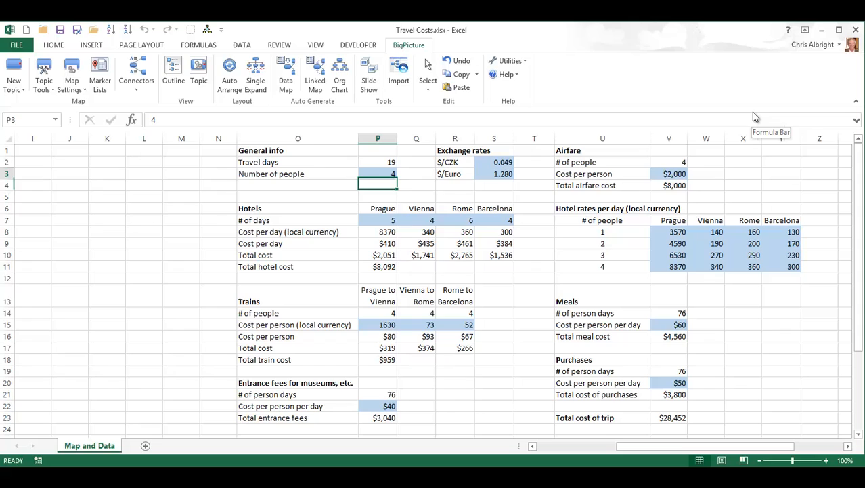
pyautogui.write('2')
pyautogui.press('Return')
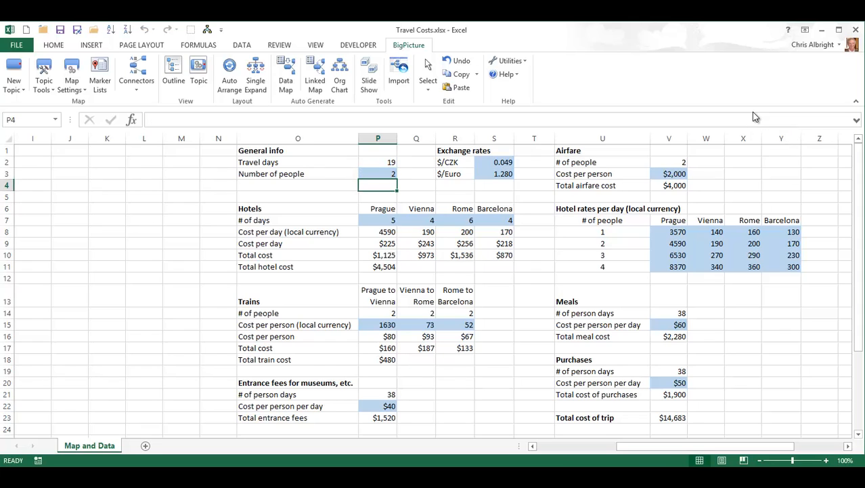
pyautogui.press('Up')
pyautogui.write('3')
pyautogui.press('Return')
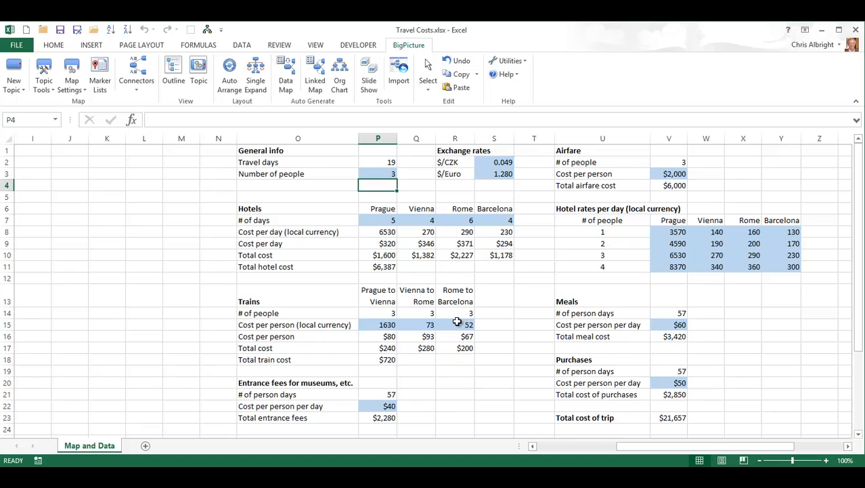
# Step: Inspect the formulas for P16, Total train cost, Prague's hotel rate and trip total without changing them
pyautogui.doubleClick(386, 337)
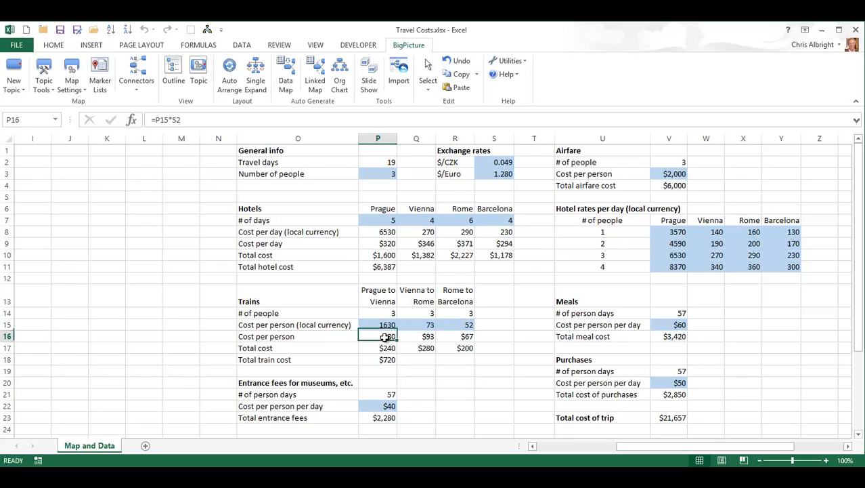
pyautogui.press('Escape')
pyautogui.click(379, 348)
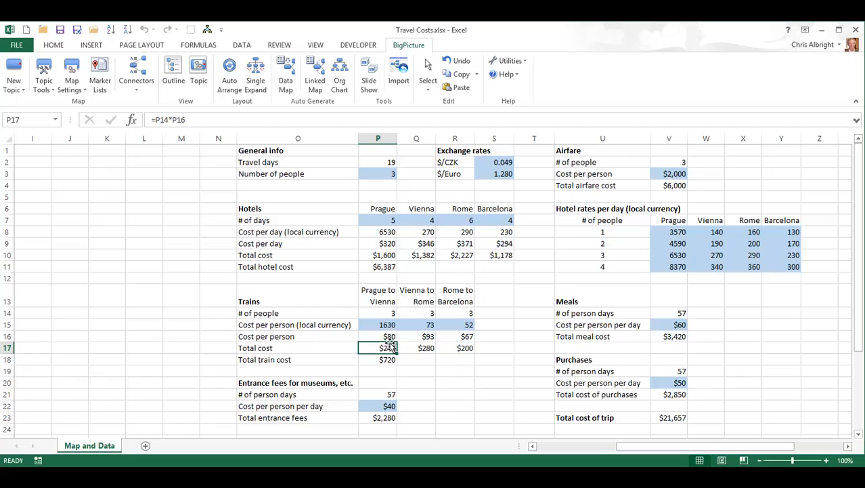
pyautogui.doubleClick(382, 360)
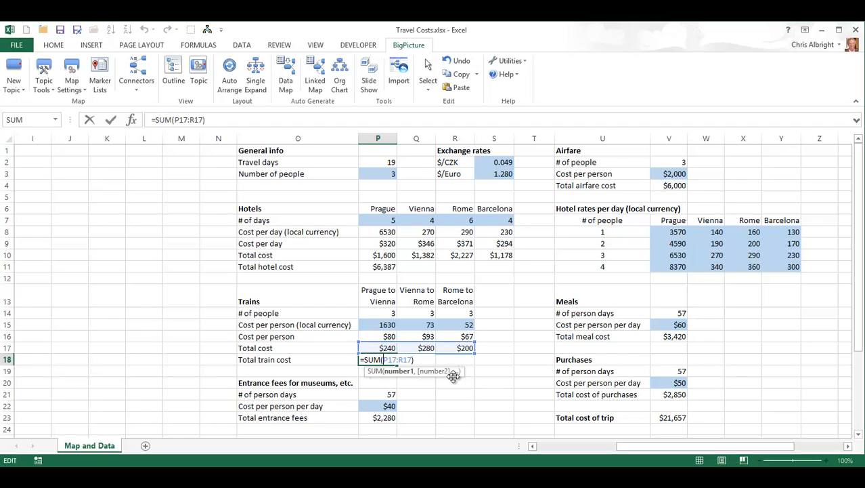
pyautogui.press('Escape')
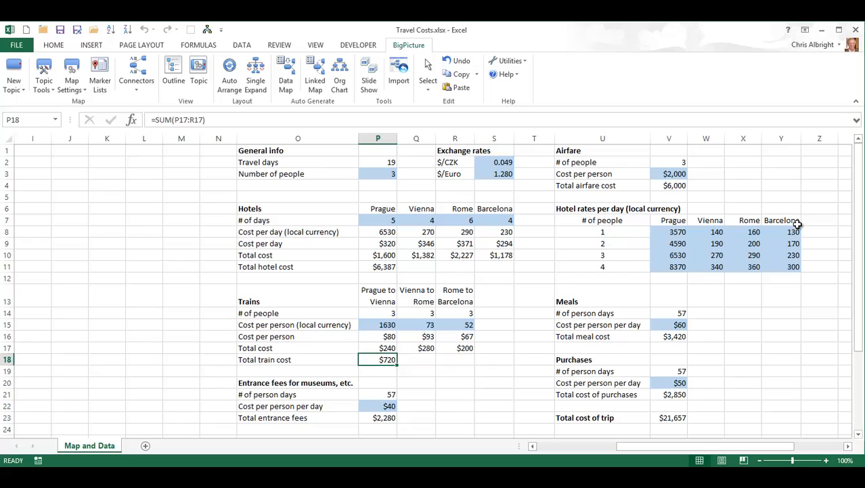
pyautogui.doubleClick(385, 232)
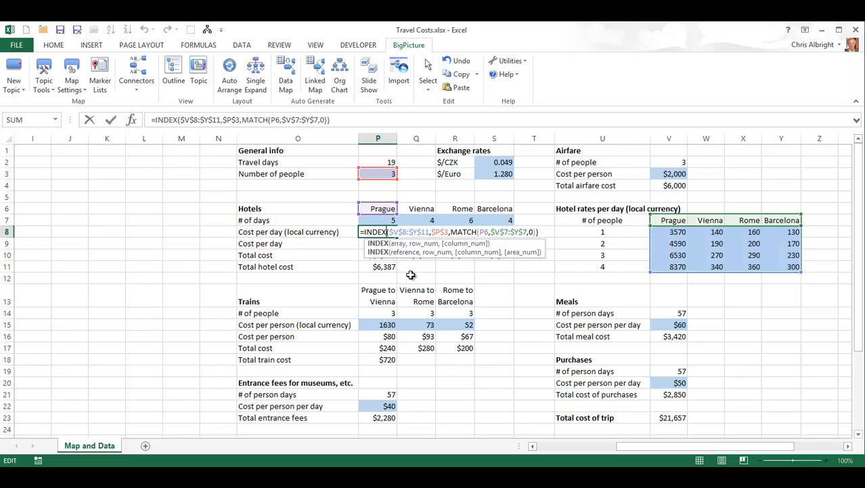
pyautogui.press('Escape')
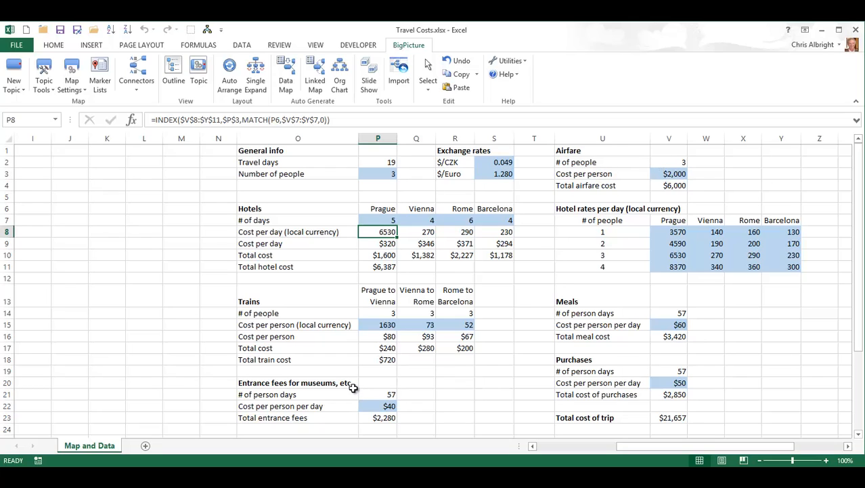
pyautogui.doubleClick(669, 417)
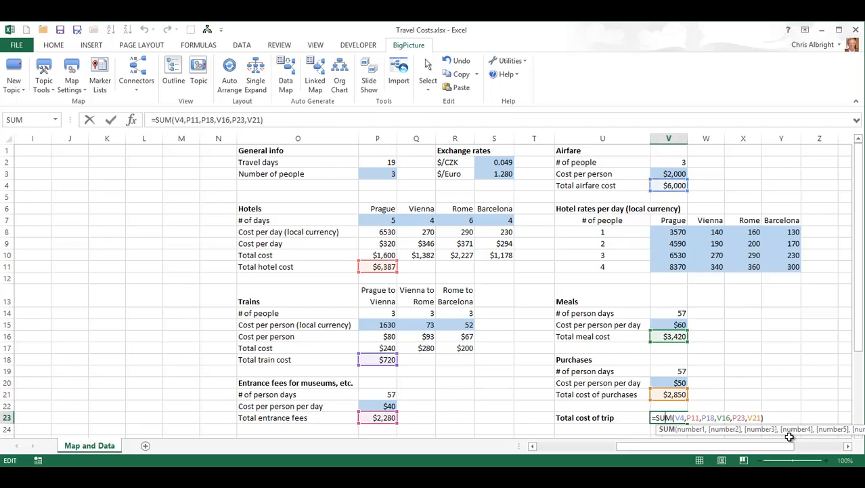
pyautogui.press('Escape')
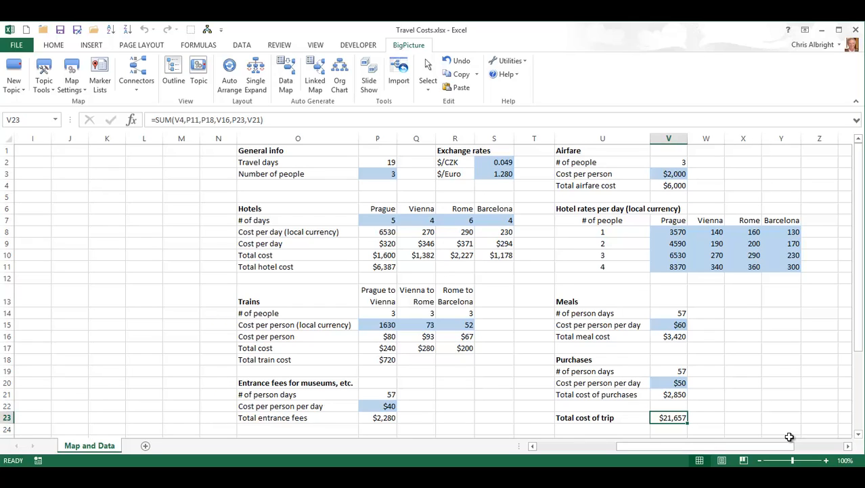
# Step: Test a $/Euro exchange rate of 1.35, then restore it to 1.28
pyautogui.click(501, 174)
pyautogui.write('1.35')
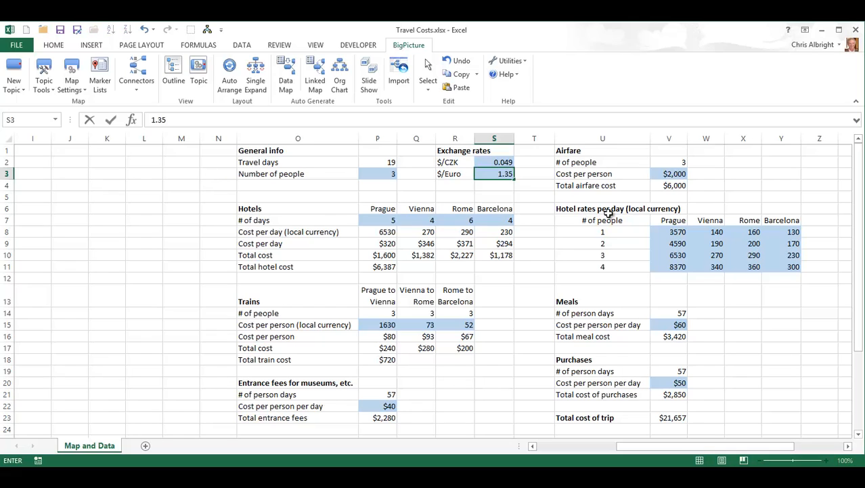
pyautogui.press('Return')
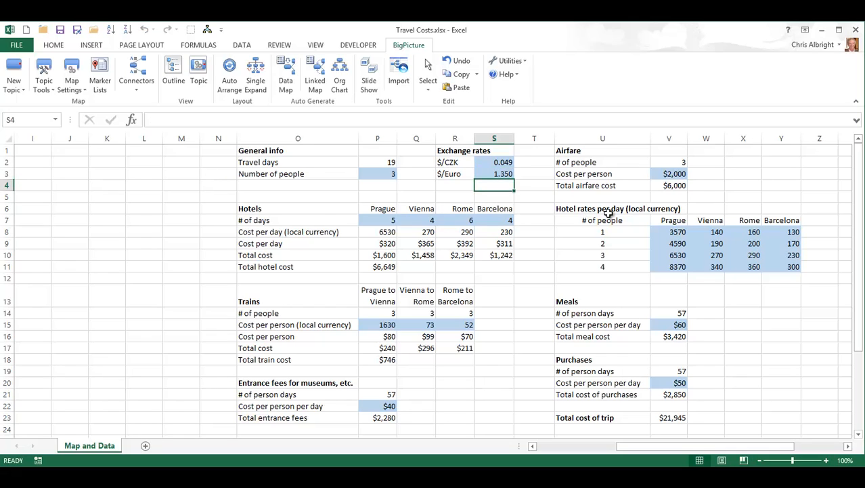
pyautogui.press('Up')
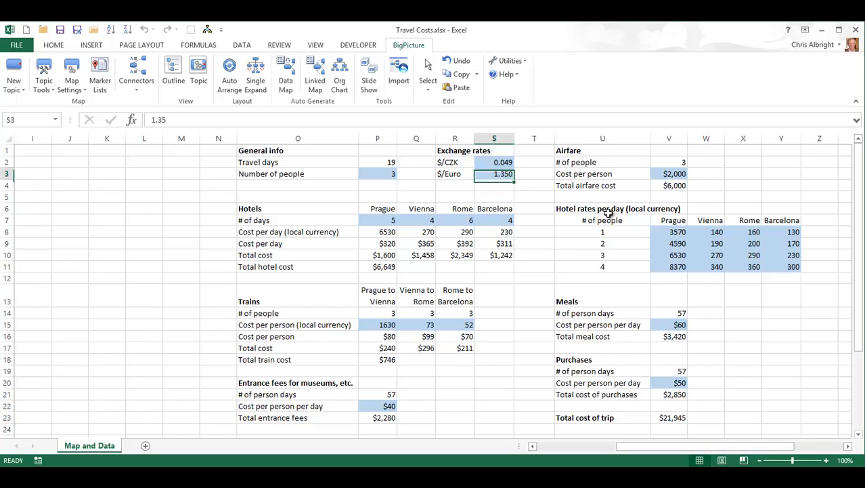
pyautogui.write('1.28')
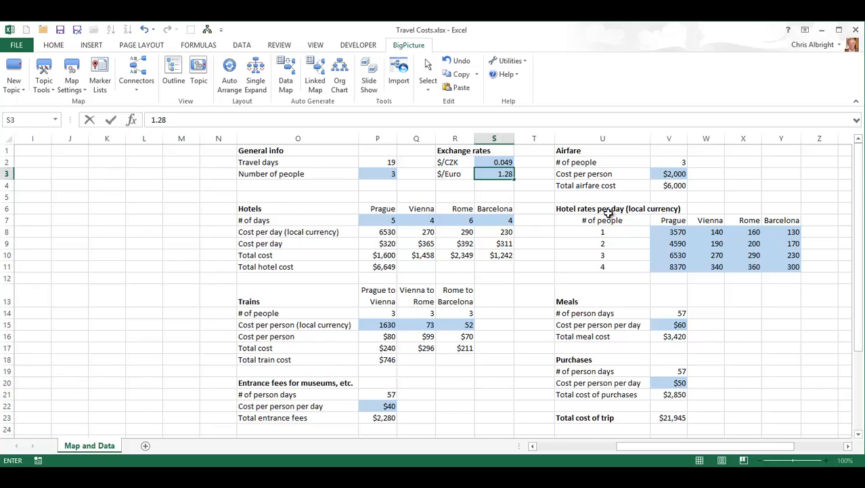
pyautogui.press('Return')
pyautogui.moveTo(649, 453); pyautogui.dragTo(547, 466)
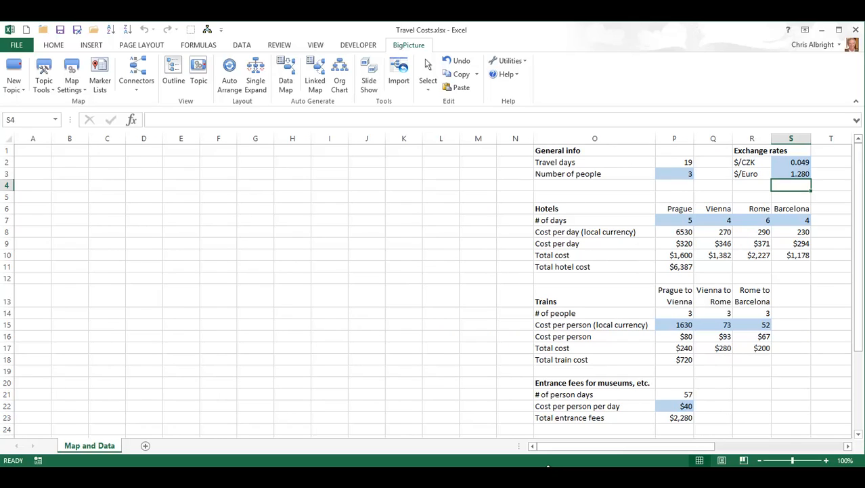
# Step: Turn on Auto Arrange and Single Expand, then add a new topic at cell A9
pyautogui.click(231, 80)
pyautogui.click(726, 326)
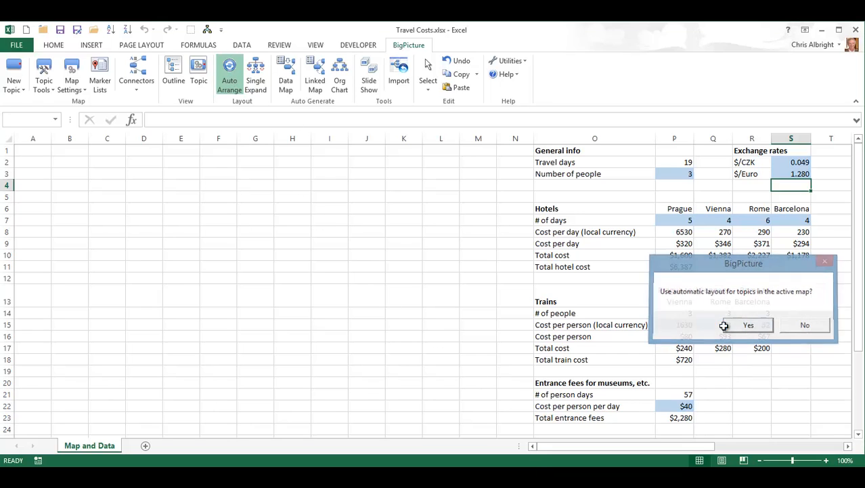
pyautogui.click(311, 80)
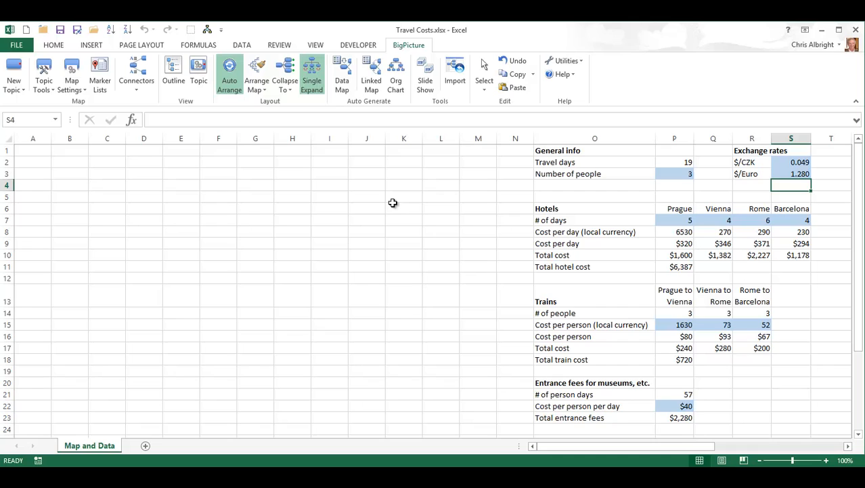
pyautogui.click(38, 247)
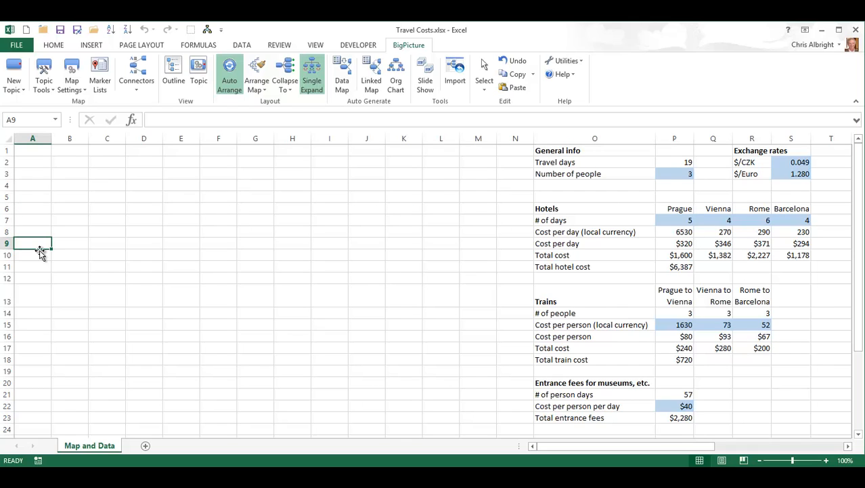
pyautogui.click(14, 75)
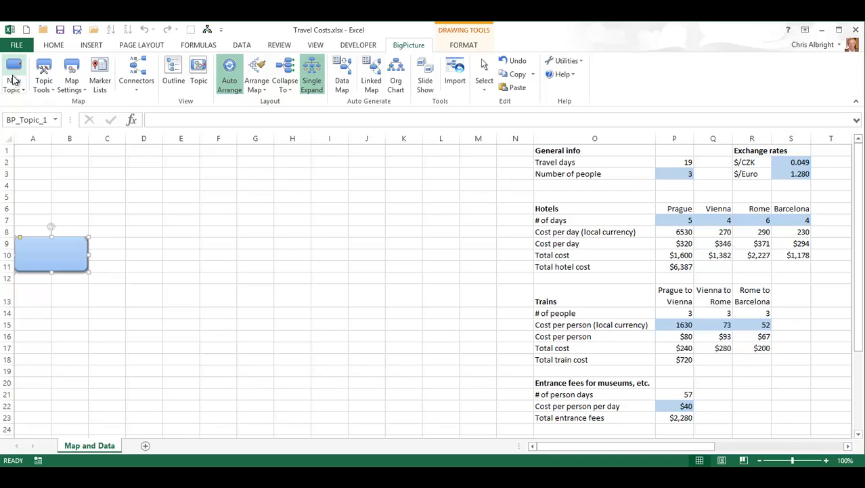
# Step: Label the new topic from cells U23:V23 so it shows Total cost of trip $21,657
pyautogui.rightClick(69, 257)
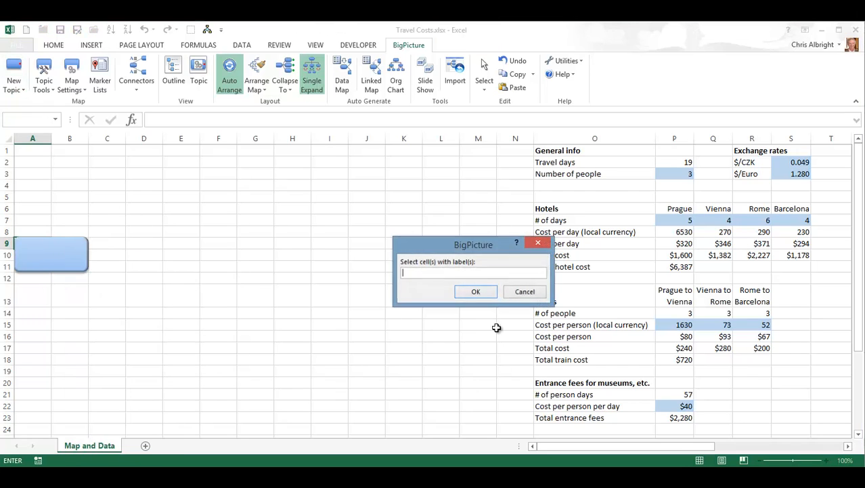
pyautogui.click(849, 449)
pyautogui.click(848, 449)
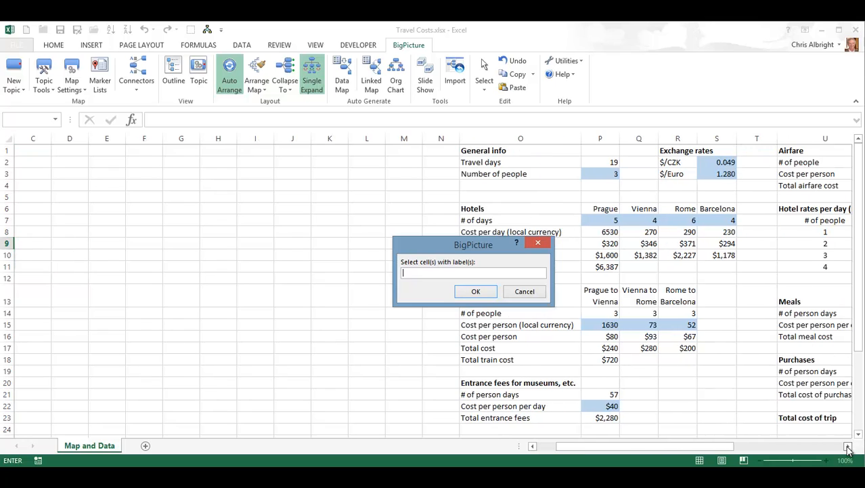
pyautogui.click(849, 449)
pyautogui.click(848, 449)
pyautogui.moveTo(757, 418); pyautogui.dragTo(830, 417)
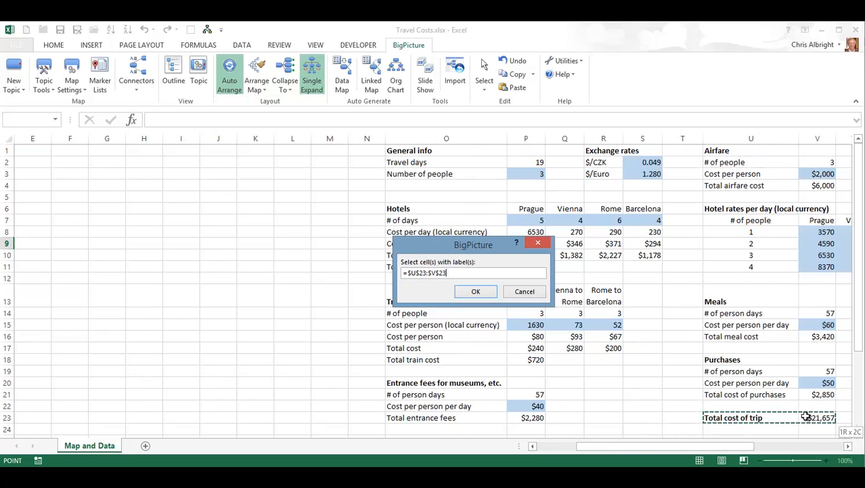
pyautogui.click(476, 292)
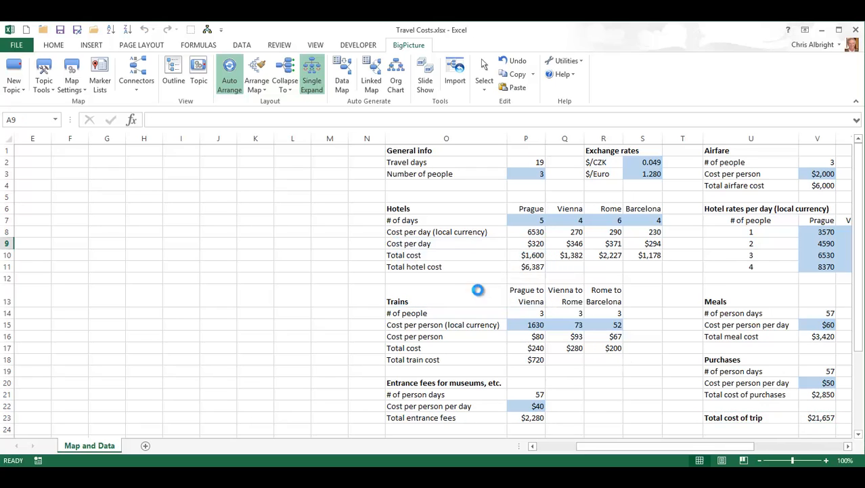
pyautogui.moveTo(684, 443); pyautogui.dragTo(616, 444)
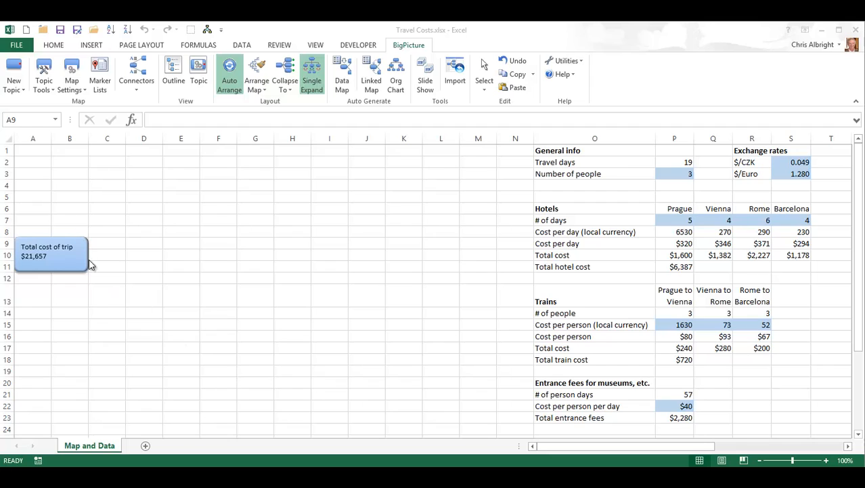
# Step: Add child topics to the trip total and label the upper one with Total hotel cost $6,387
pyautogui.moveTo(88, 255); pyautogui.dragTo(133, 233)
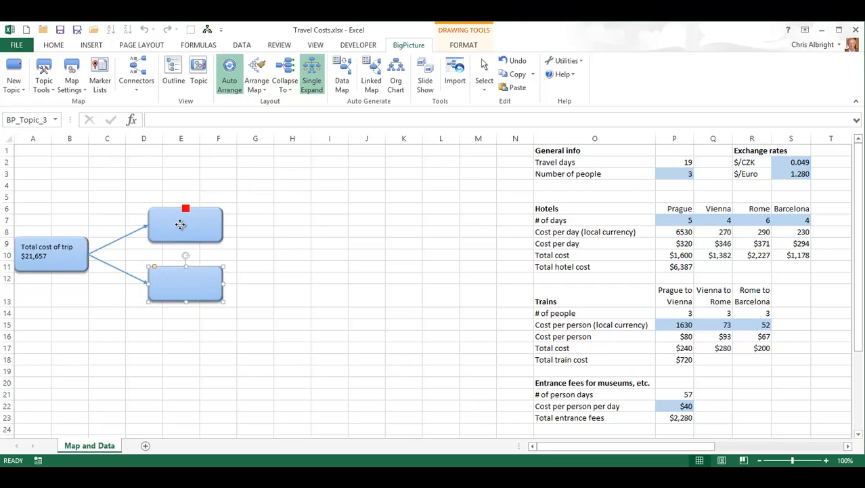
pyautogui.rightClick(182, 229)
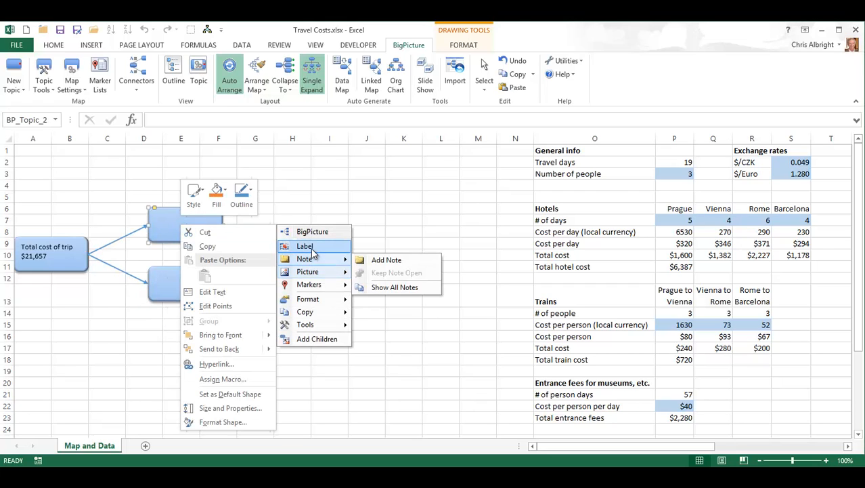
pyautogui.click(310, 247)
pyautogui.moveTo(581, 267); pyautogui.dragTo(658, 270)
pyautogui.click(475, 291)
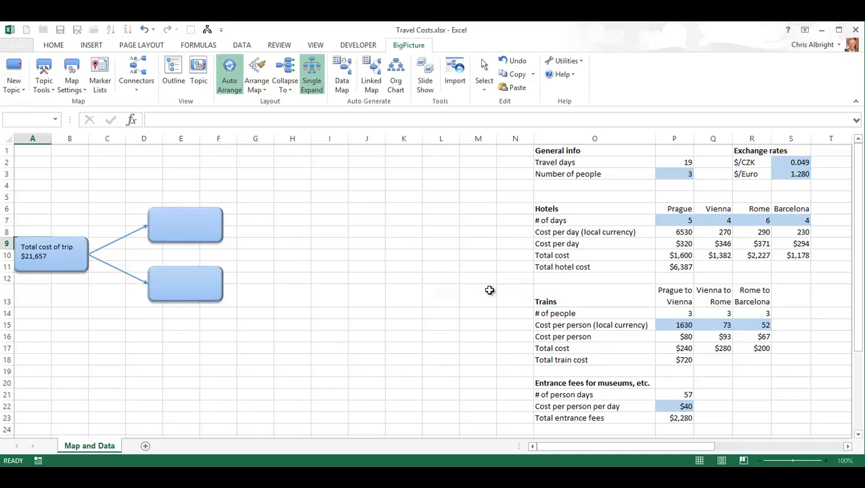
# Step: Label the lower child topic from O18:P18 so it shows Total train cost $720
pyautogui.rightClick(201, 290)
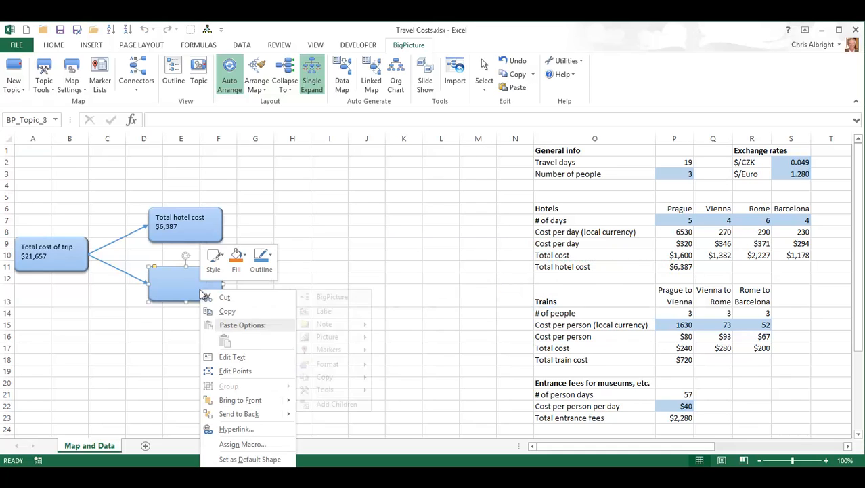
pyautogui.click(323, 311)
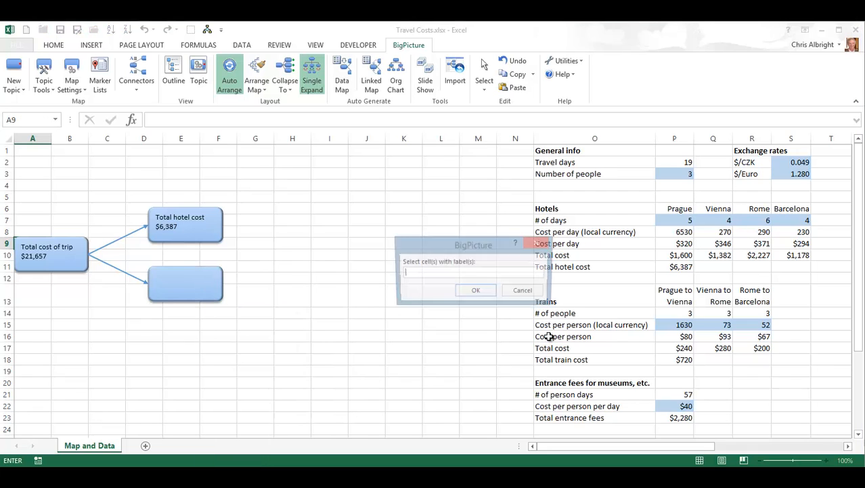
pyautogui.moveTo(568, 358); pyautogui.dragTo(680, 359)
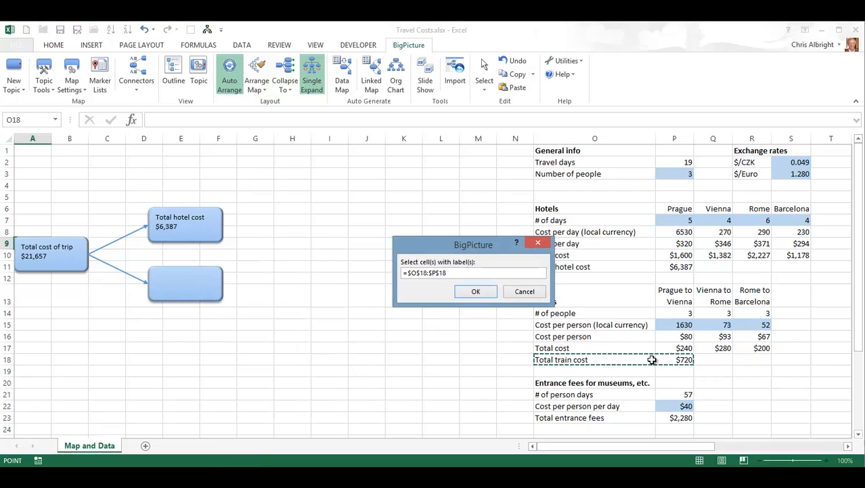
pyautogui.click(478, 291)
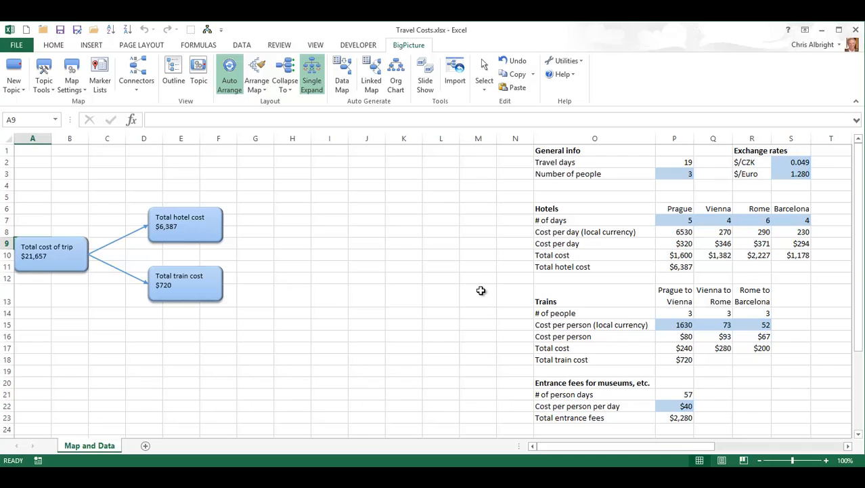
# Step: Create new empty child topics off the Total train cost topic's connector handle
pyautogui.moveTo(223, 287)
pyautogui.moveTo(223, 287); pyautogui.dragTo(270, 253)
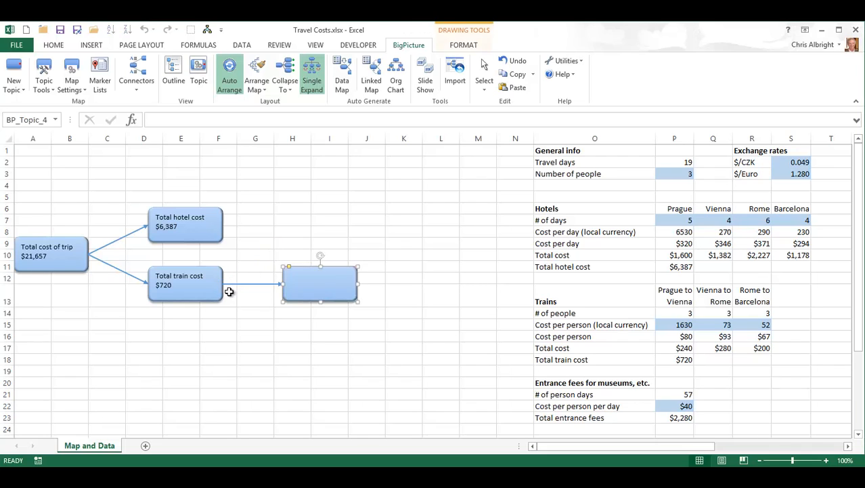
pyautogui.moveTo(224, 285); pyautogui.dragTo(274, 345)
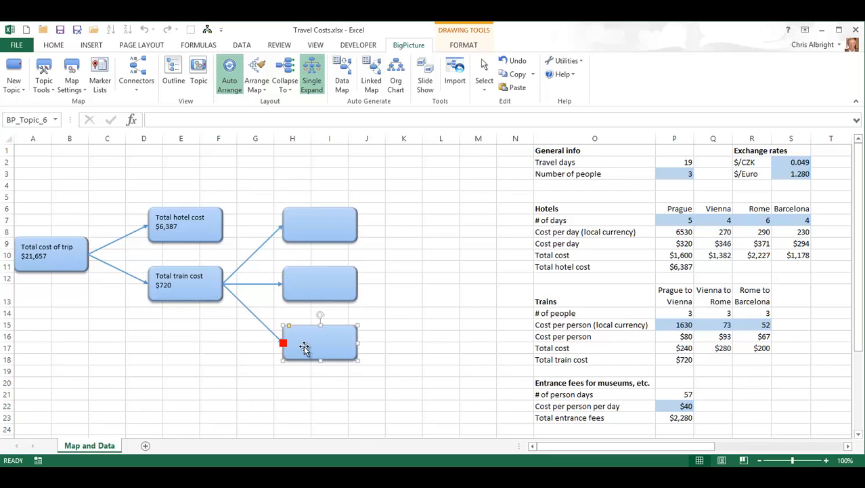
# Step: Label the top train topic from O14:O17 and P13:P17 for Prague to Vienna, widening it to show every row
pyautogui.rightClick(335, 223)
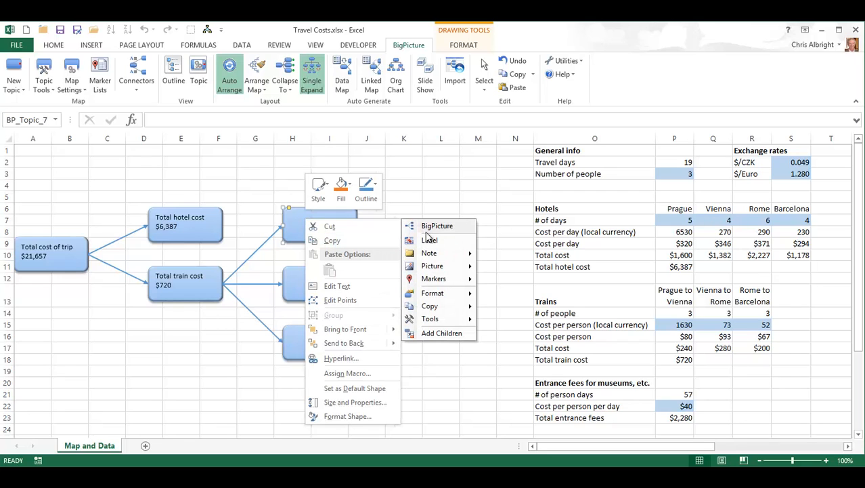
pyautogui.click(426, 240)
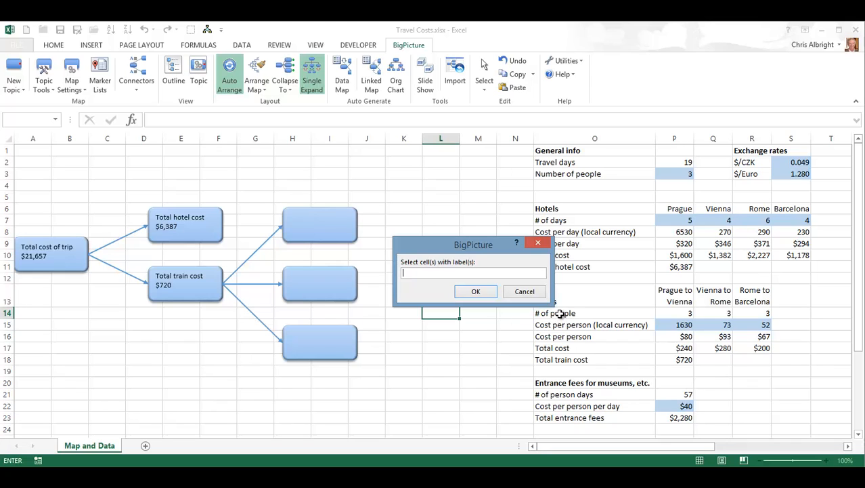
pyautogui.moveTo(559, 314); pyautogui.dragTo(560, 347)
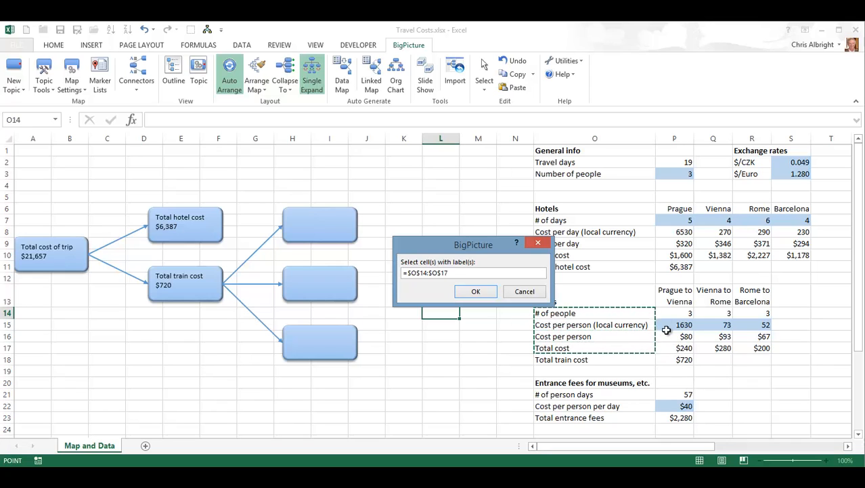
pyautogui.moveTo(676, 293); pyautogui.dragTo(680, 346)
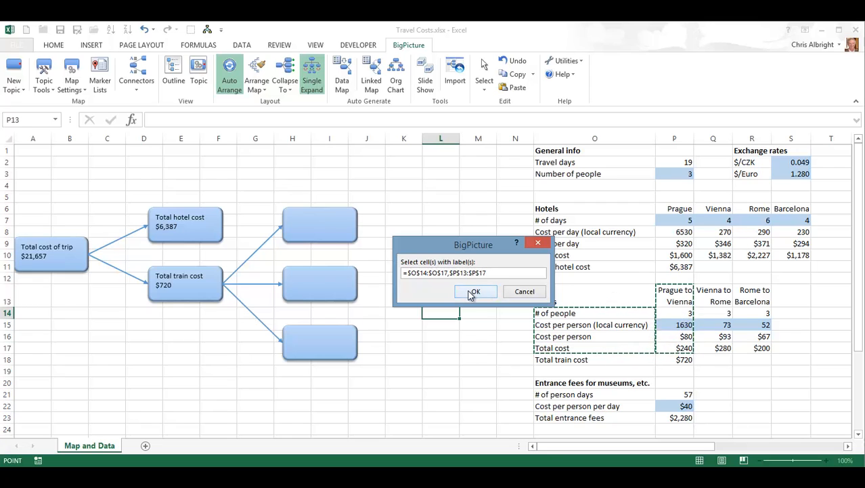
pyautogui.click(473, 292)
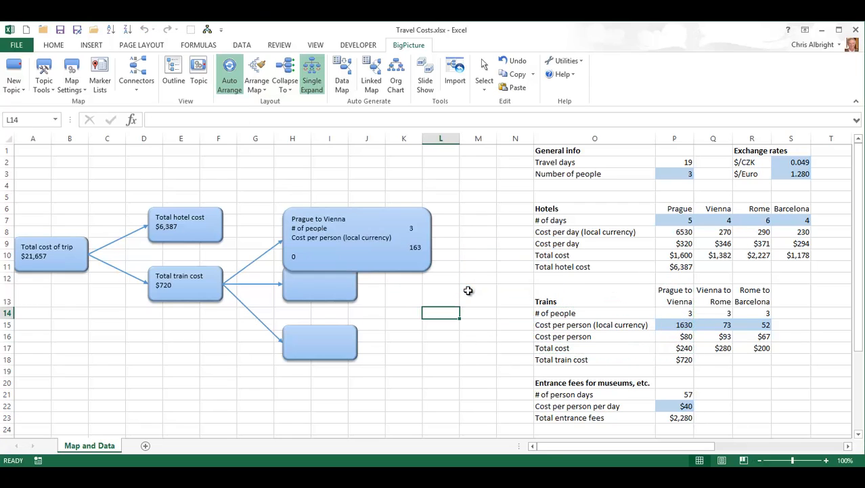
pyautogui.click(424, 267)
pyautogui.moveTo(433, 271); pyautogui.dragTo(453, 273)
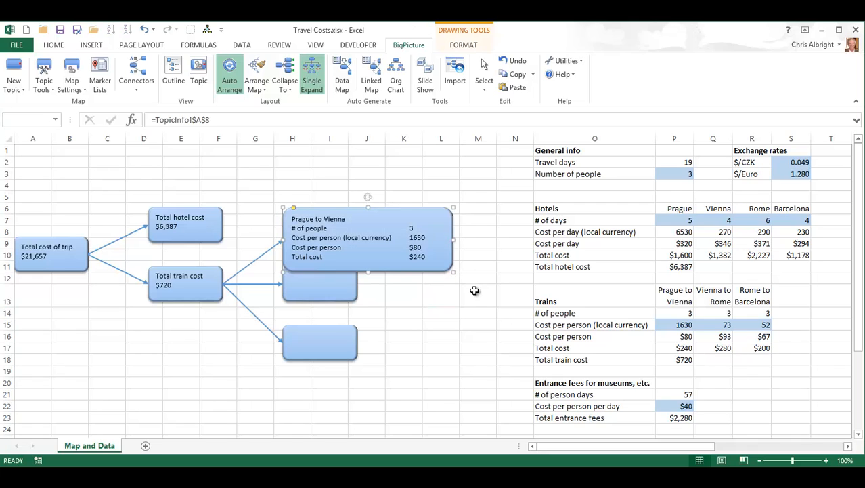
# Step: Label the middle train topic from O14:O17 and Q13:Q16 so it reads Vienna to Rome
pyautogui.rightClick(344, 292)
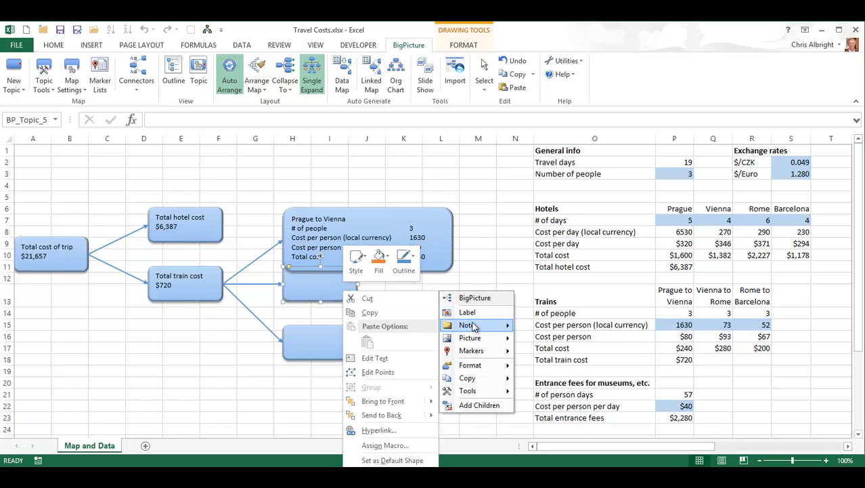
pyautogui.click(469, 312)
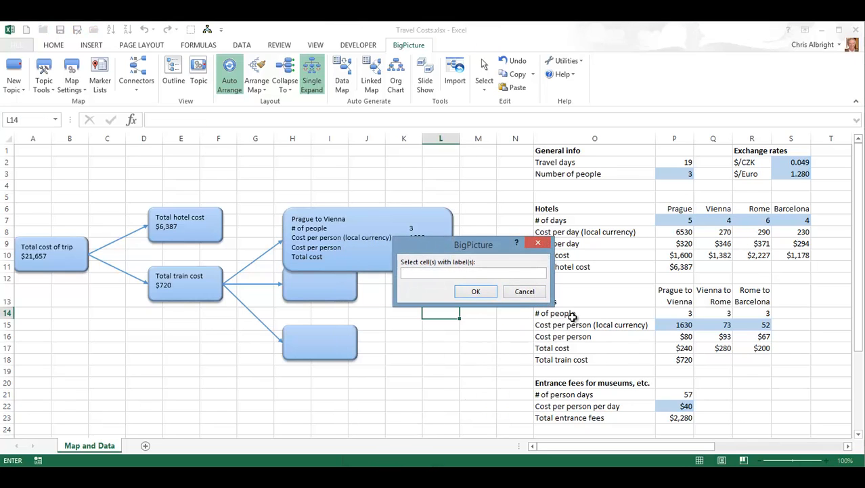
pyautogui.moveTo(572, 316); pyautogui.dragTo(570, 348)
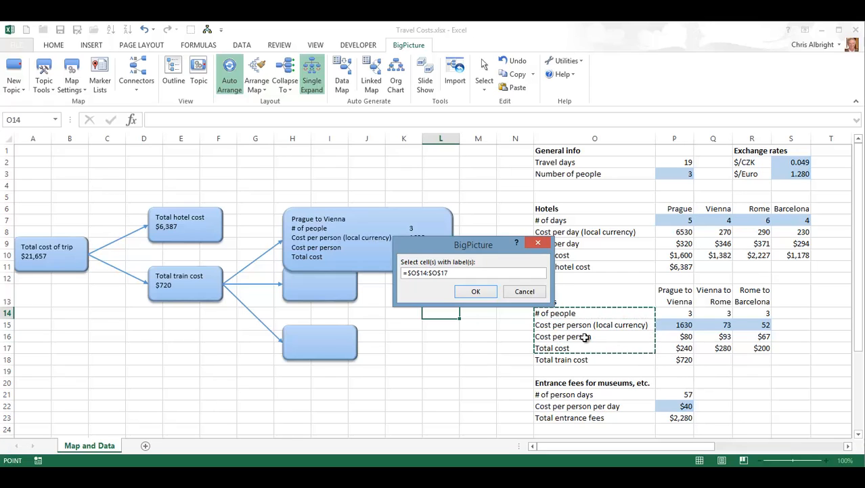
pyautogui.moveTo(716, 296); pyautogui.dragTo(722, 348)
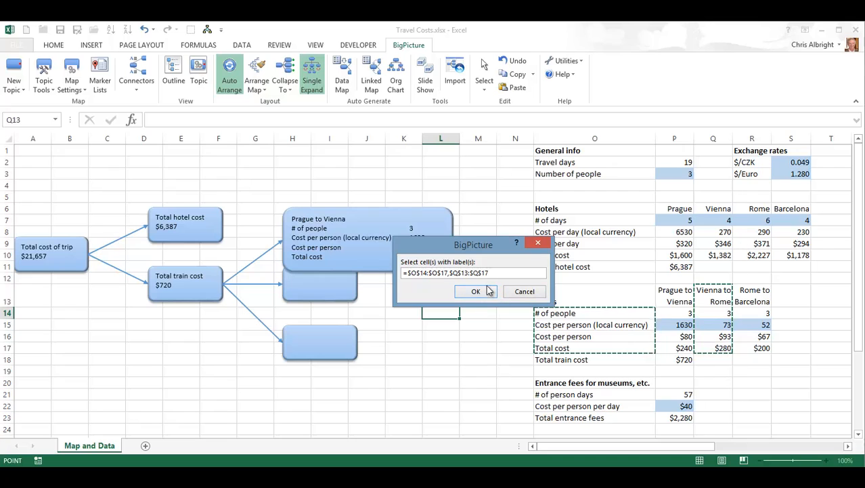
pyautogui.click(489, 291)
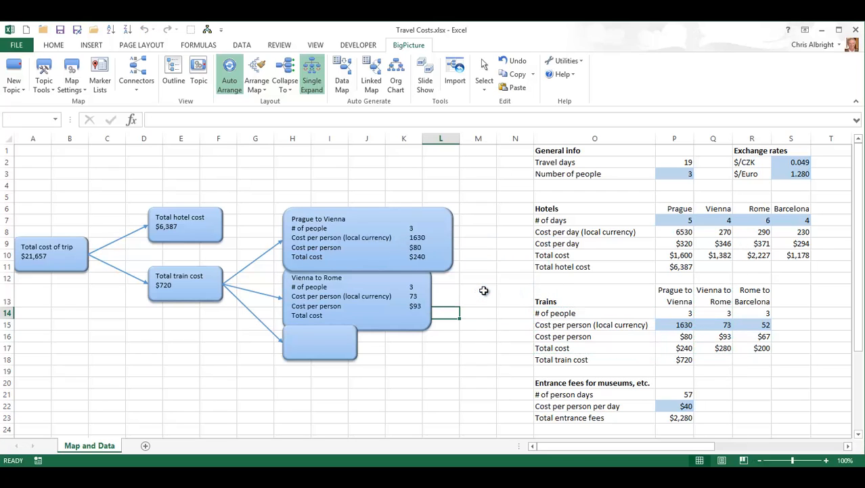
# Step: Label the bottom train topic from O14:O17 and R13:R17 so it reads Rome to Barcelona
pyautogui.rightClick(317, 359)
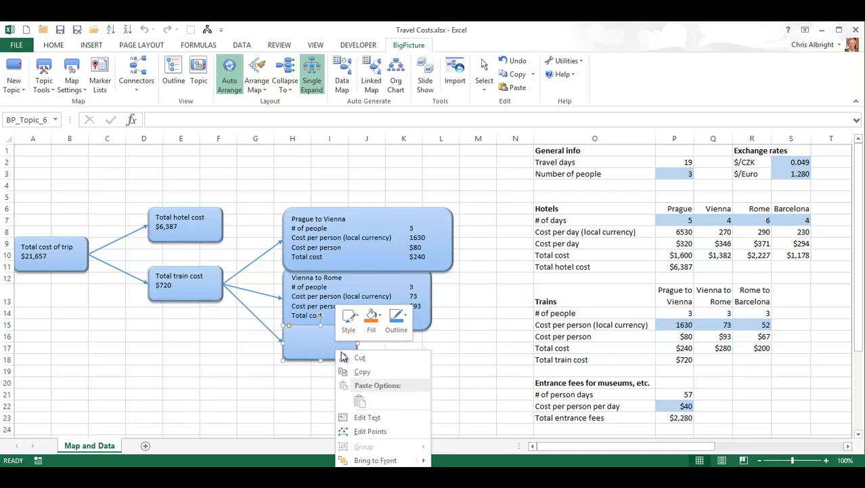
pyautogui.click(454, 373)
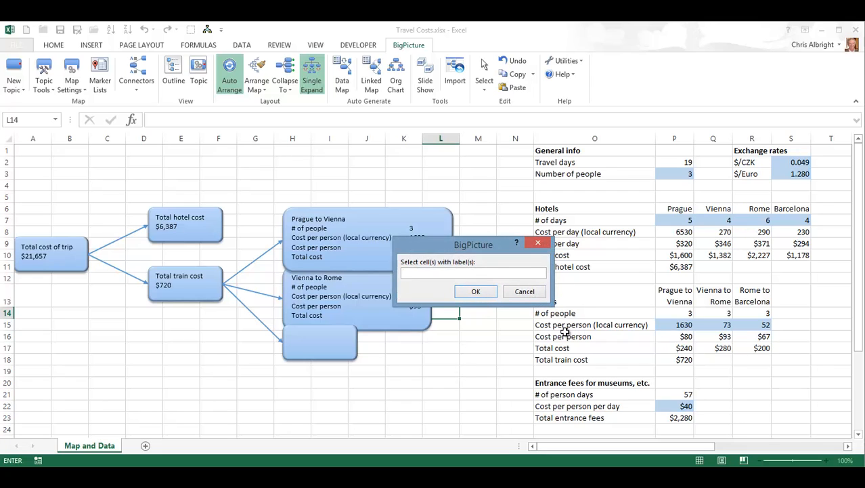
pyautogui.moveTo(559, 313); pyautogui.dragTo(559, 347)
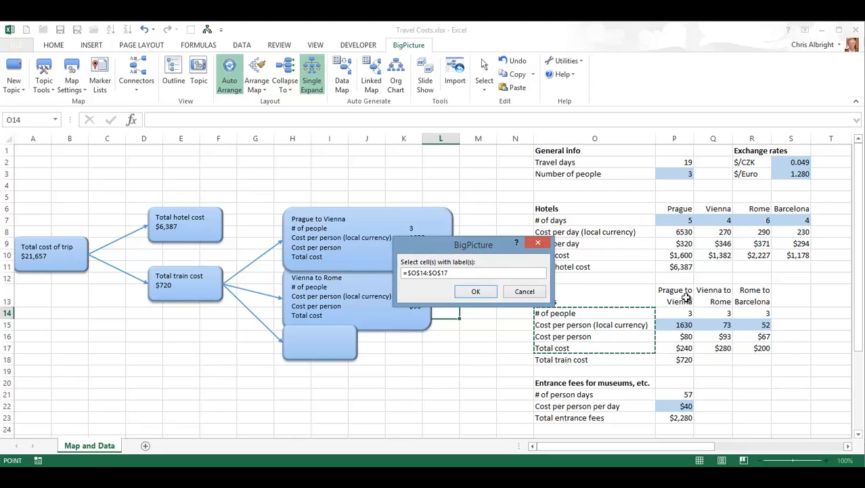
pyautogui.moveTo(751, 293); pyautogui.dragTo(757, 346)
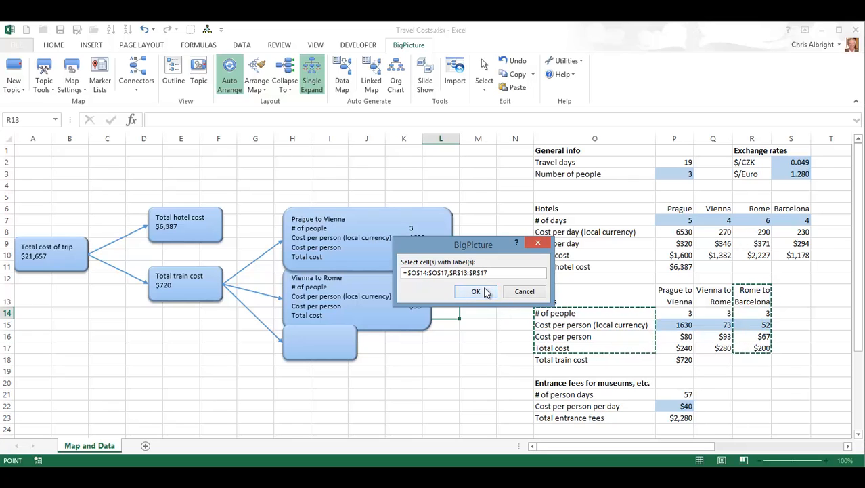
pyautogui.click(476, 291)
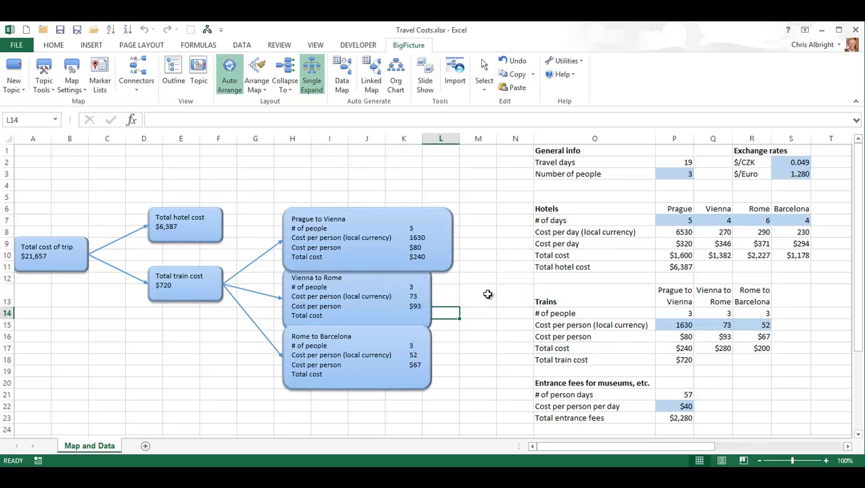
# Step: Widen the Vienna to Rome and Rome to Barcelona topics to reveal totals $280 and $200
pyautogui.click(426, 319)
pyautogui.moveTo(433, 325); pyautogui.dragTo(452, 329)
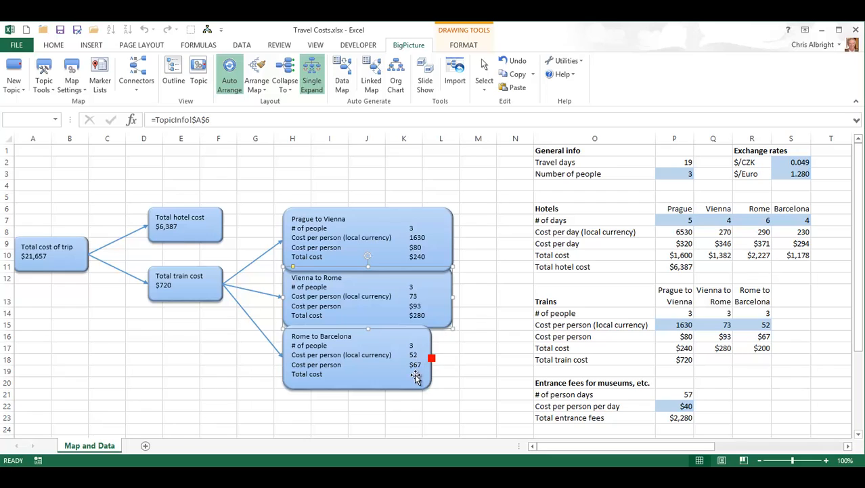
pyautogui.click(417, 375)
pyautogui.moveTo(430, 388); pyautogui.dragTo(454, 387)
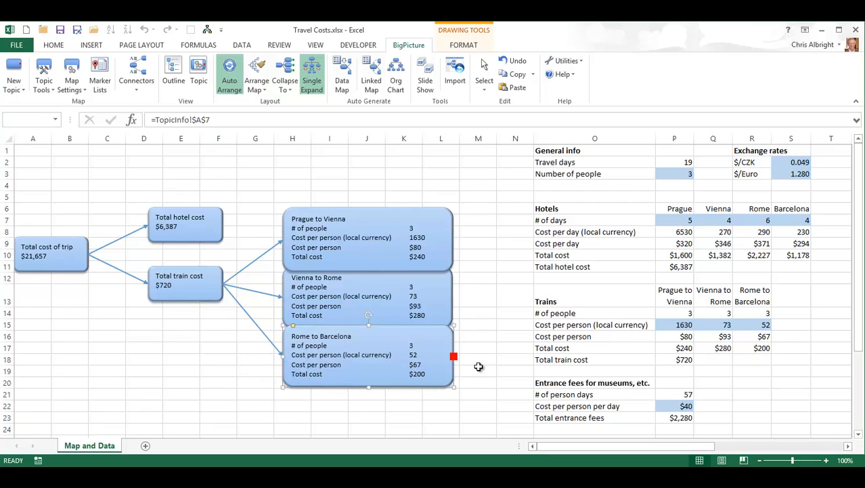
pyautogui.click(509, 340)
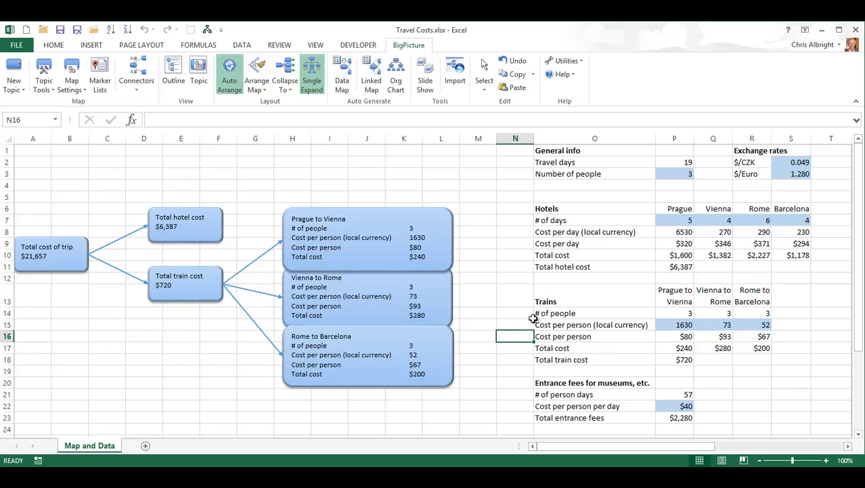
# Step: Set cell S3's $/Euro rate to 1.35, updating the trip total to $21,945
pyautogui.click(799, 176)
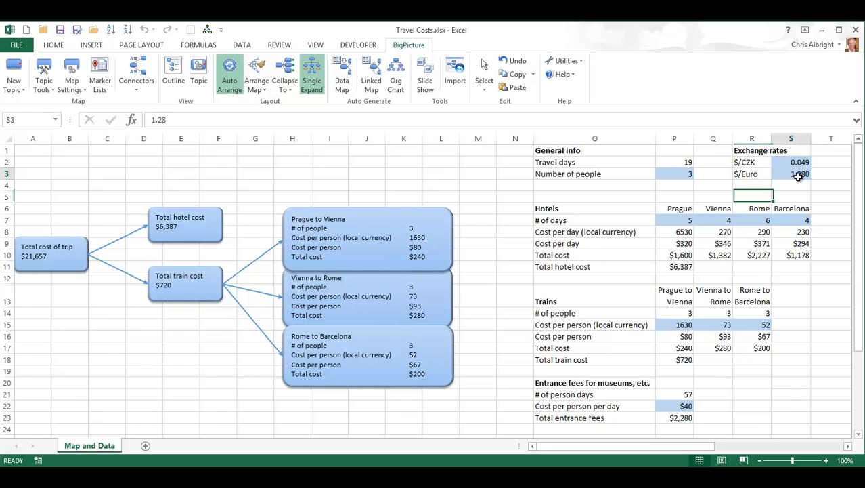
pyautogui.write('1.35')
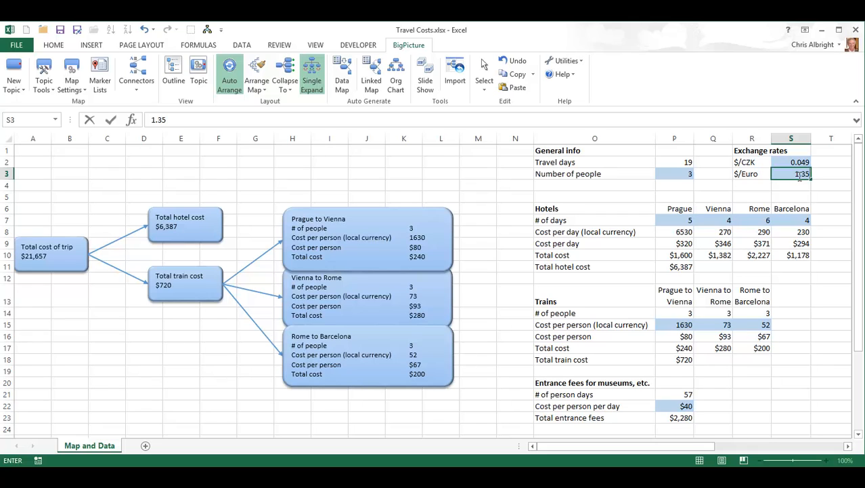
pyautogui.press('Return')
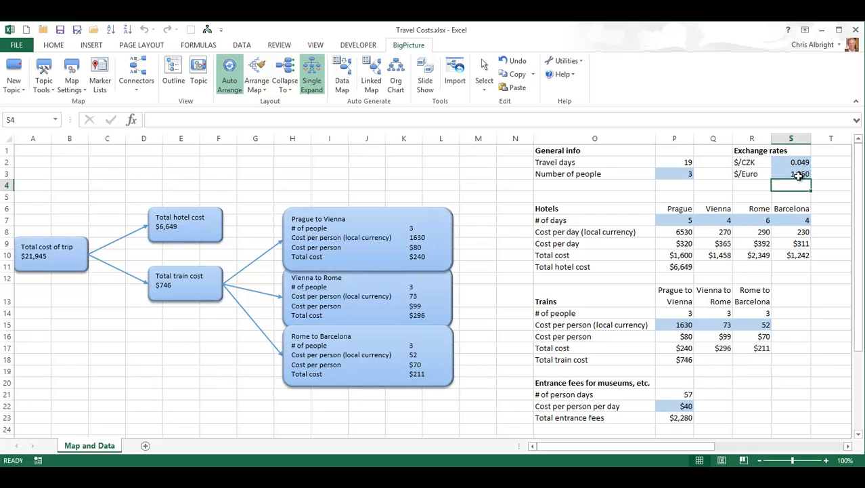